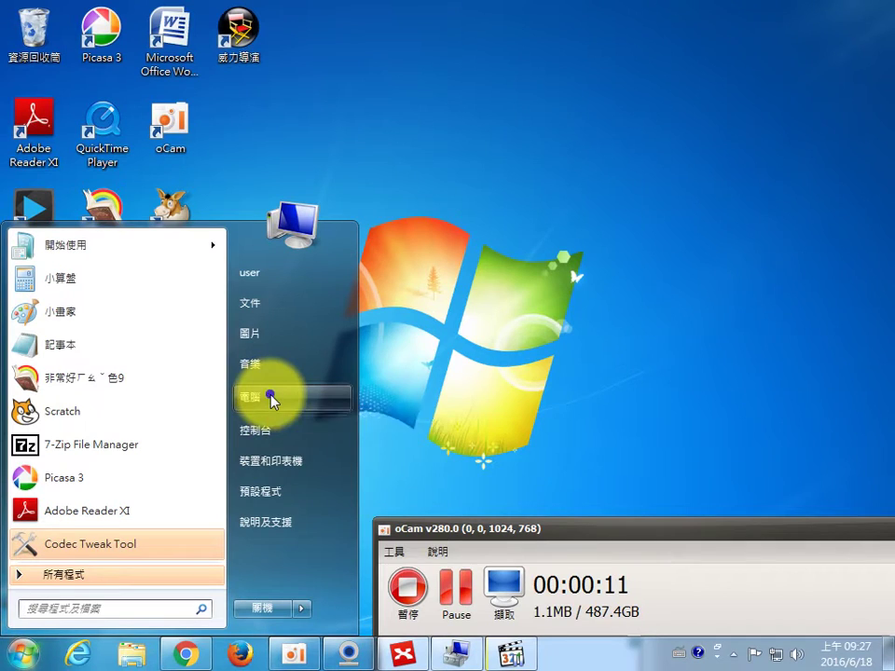
# Open Computer Management's Device Manager and examine the unrecognized device under other devices, then minimize the window
pyautogui.rightClick(272, 400)
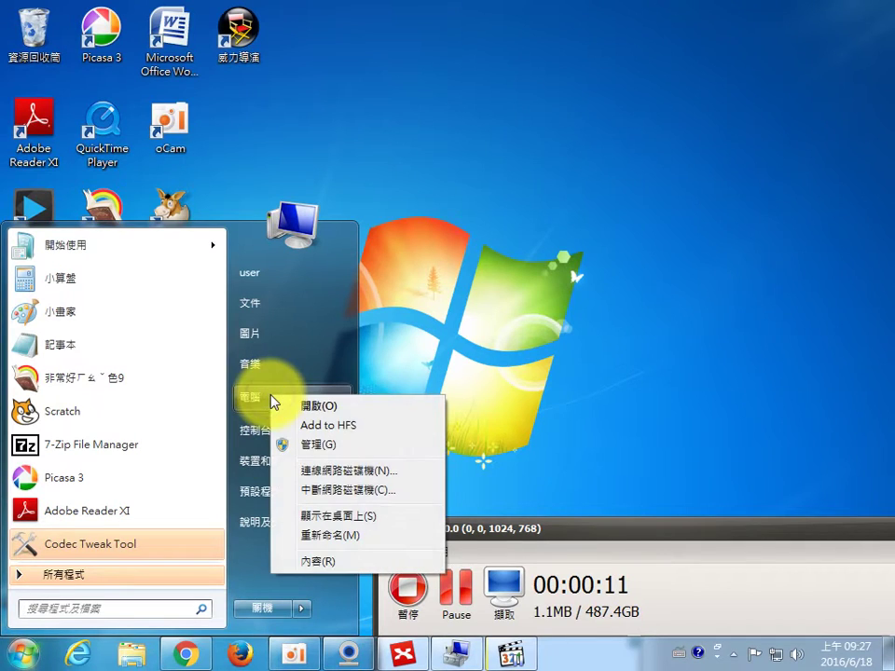
pyautogui.click(405, 446)
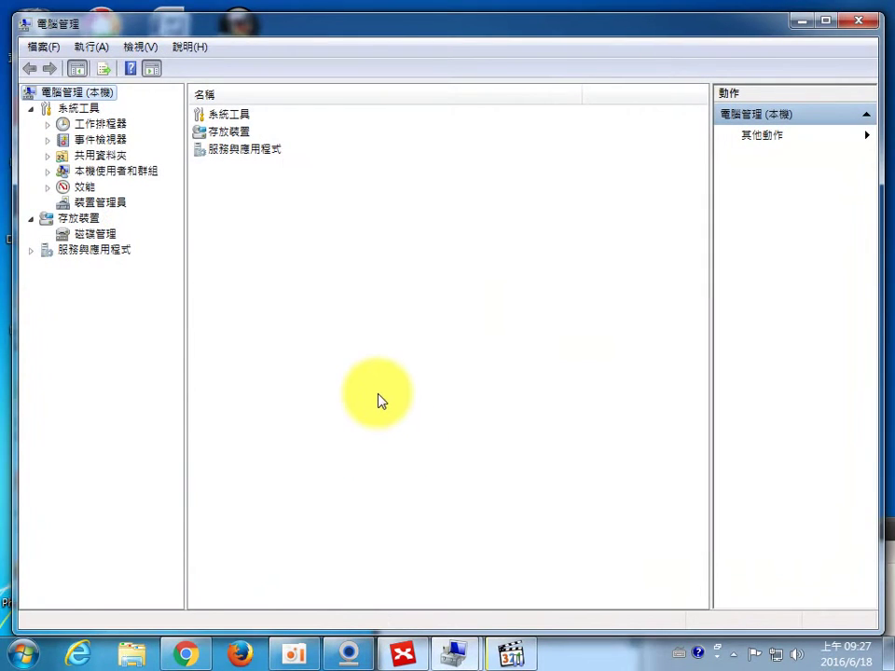
pyautogui.click(106, 204)
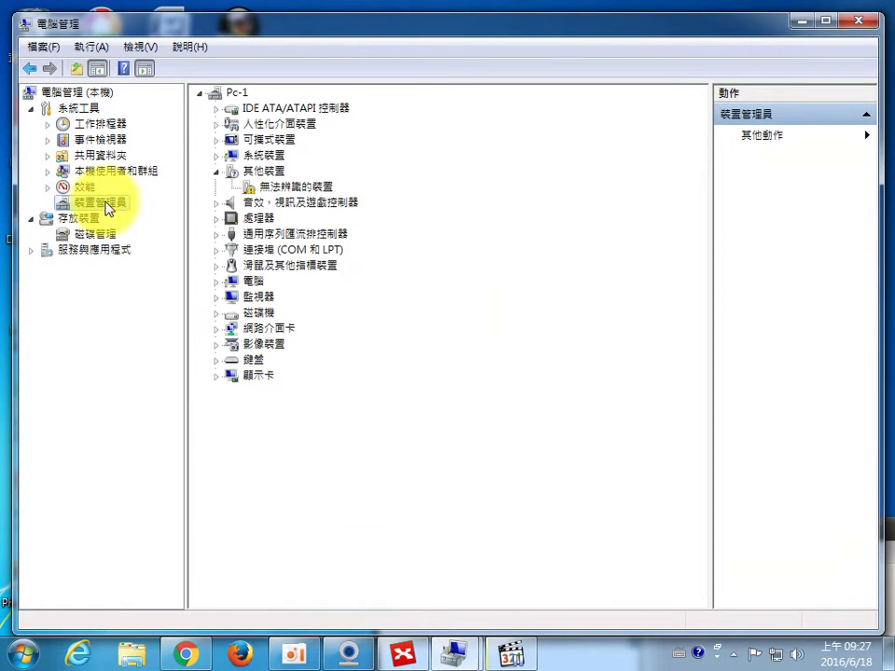
pyautogui.click(322, 186)
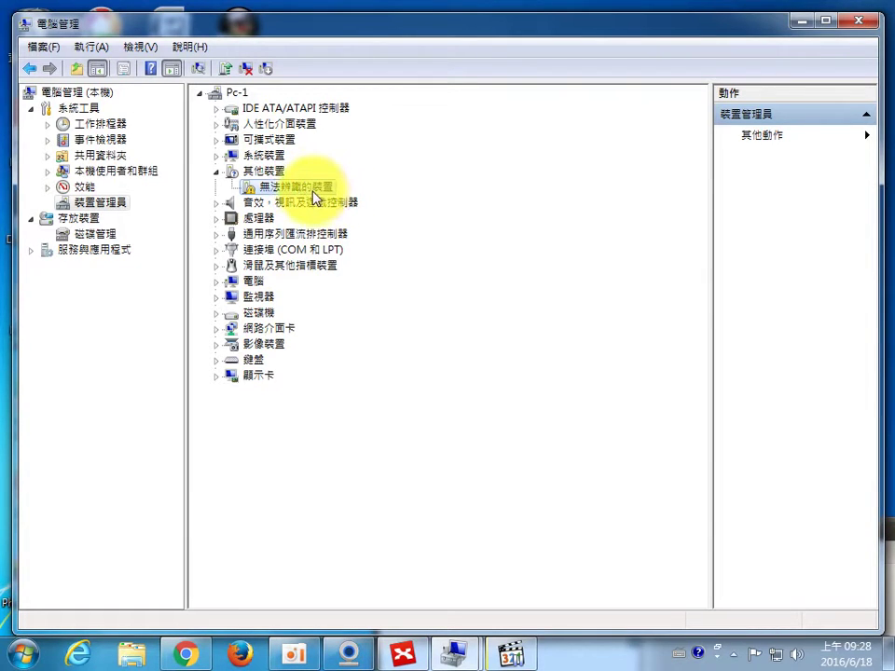
pyautogui.click(802, 21)
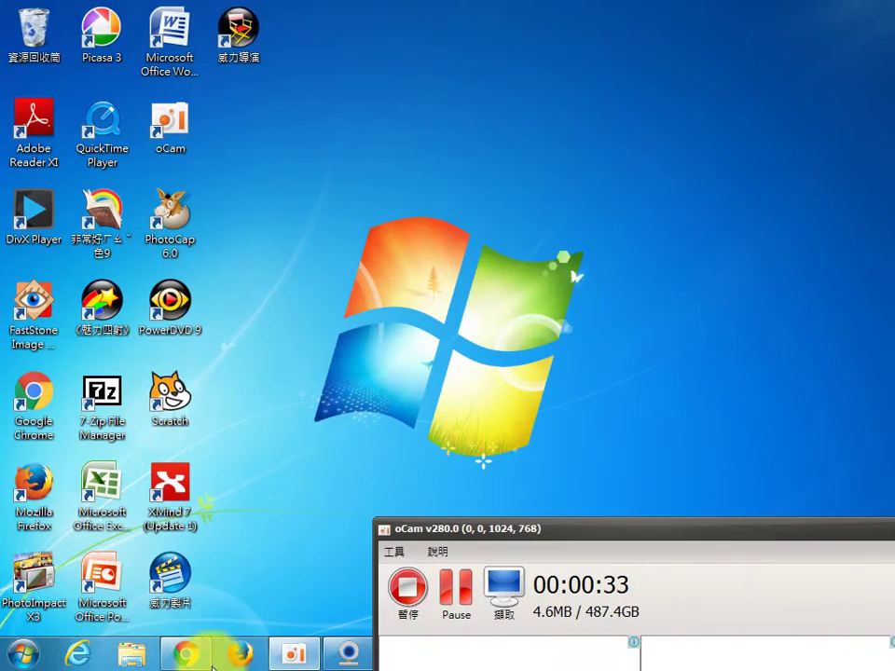
# Open the D:\1050618--\arduino\arduino folder in Windows Explorer and maximize its window
pyautogui.click(135, 654)
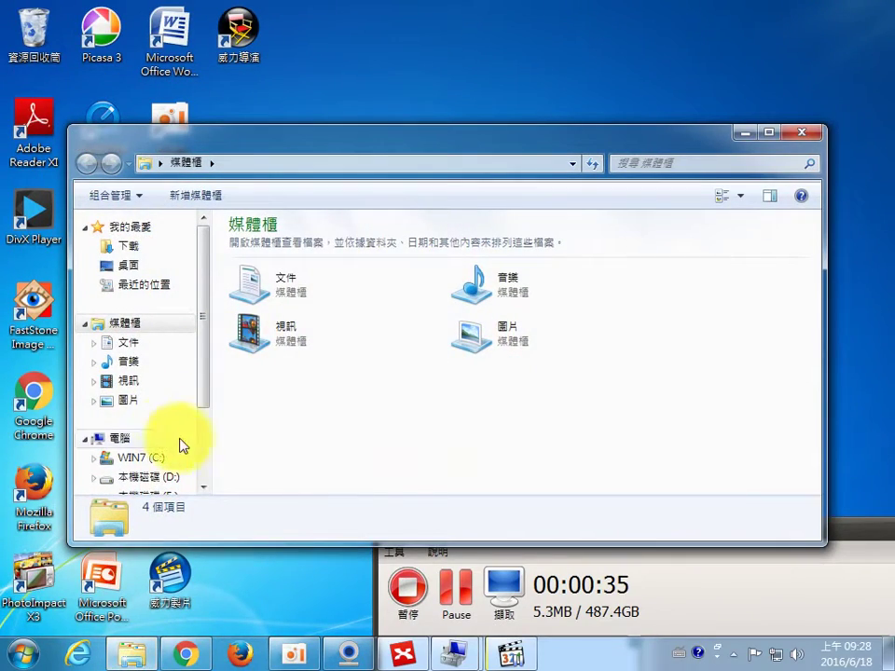
pyautogui.click(171, 478)
pyautogui.doubleClick(287, 284)
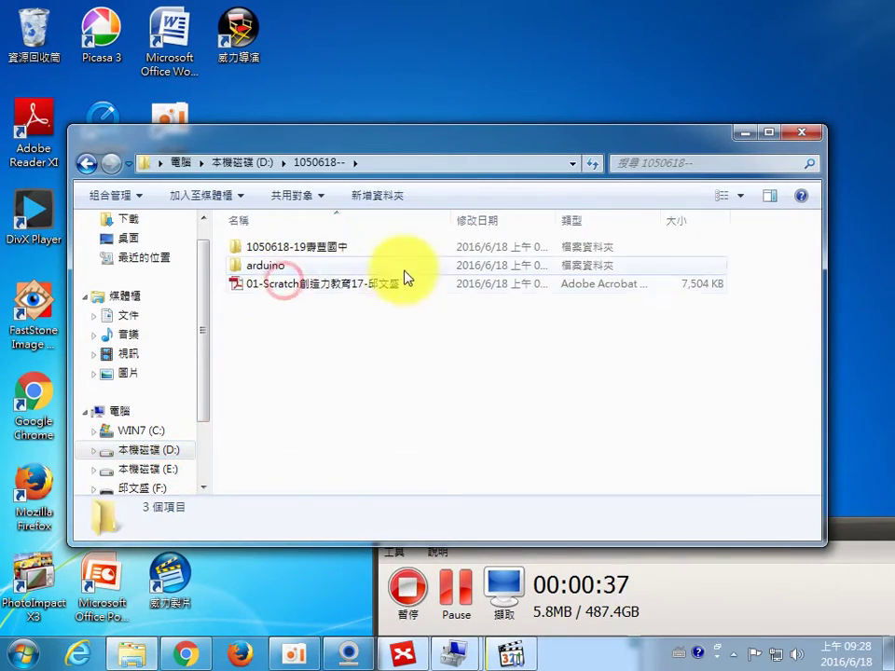
pyautogui.moveTo(357, 140); pyautogui.dragTo(346, 156)
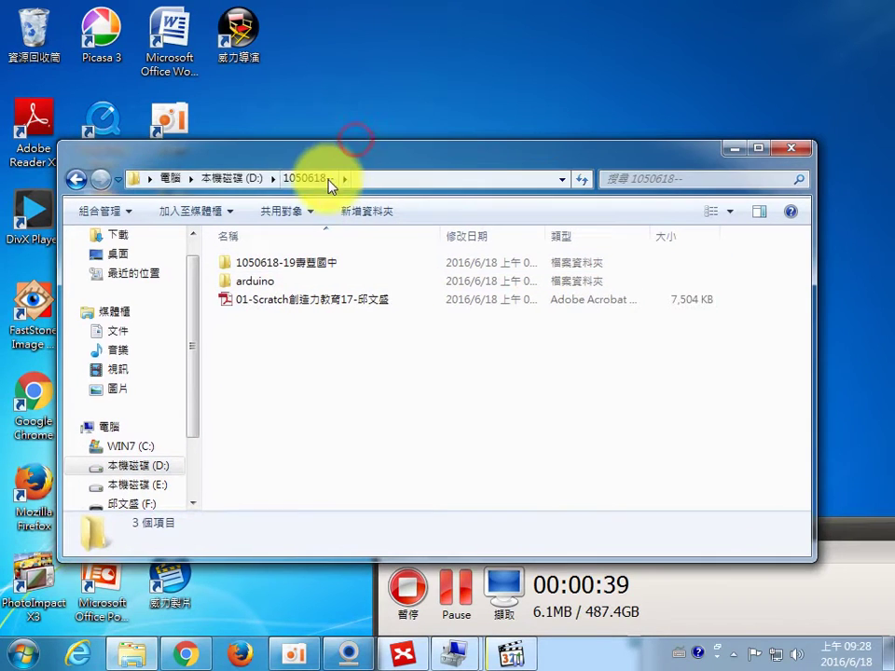
pyautogui.doubleClick(255, 281)
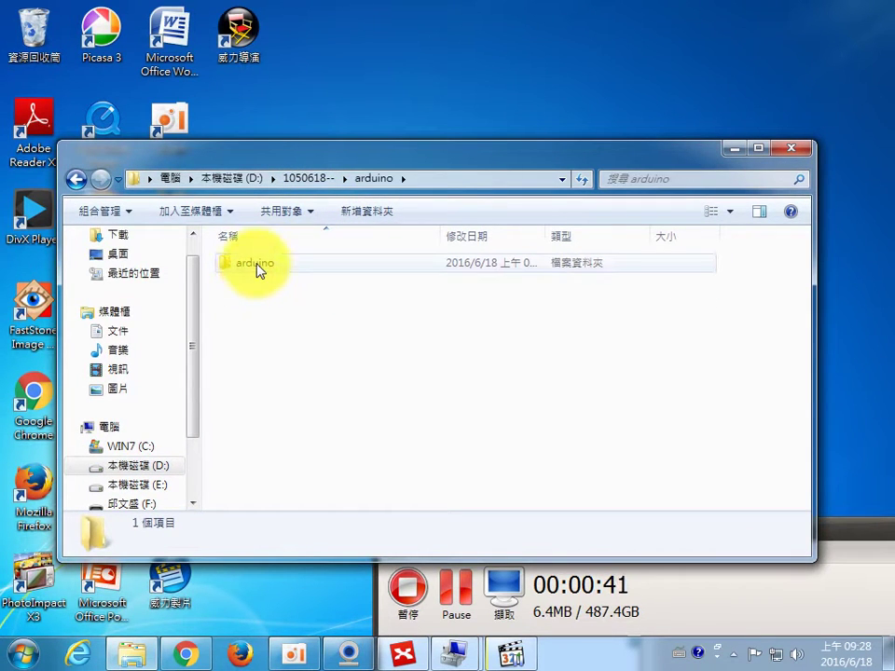
pyautogui.doubleClick(255, 265)
pyautogui.click(757, 147)
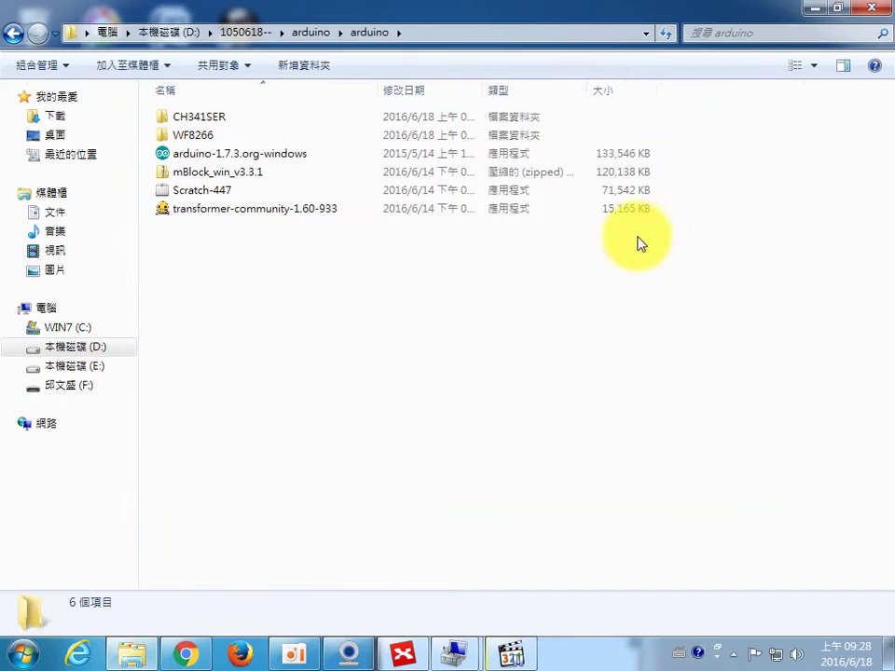
# Run the arduino-1.7.3.org-windows installer, accept the license, and start the installation with all components selected
pyautogui.click(208, 153)
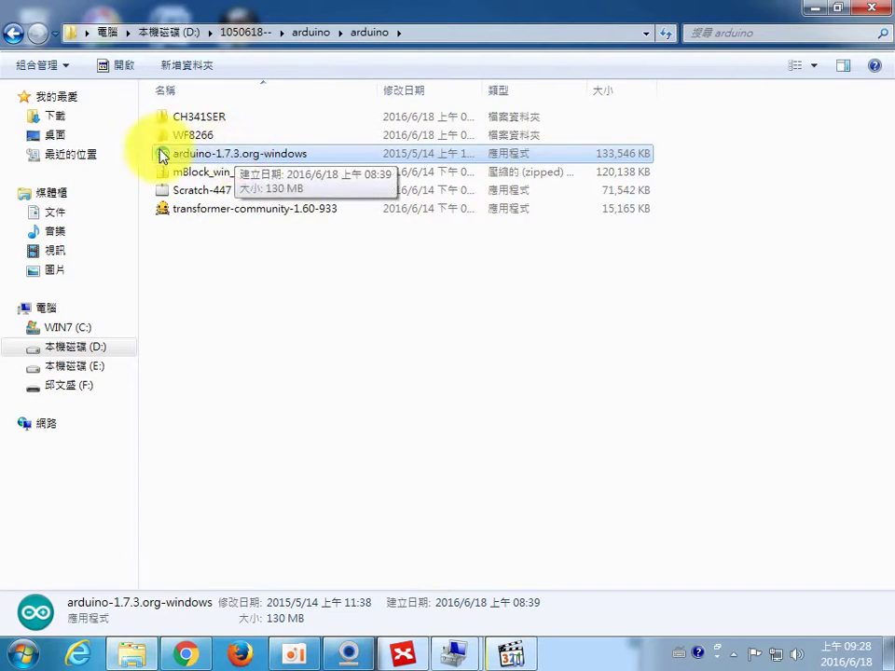
pyautogui.click(213, 122)
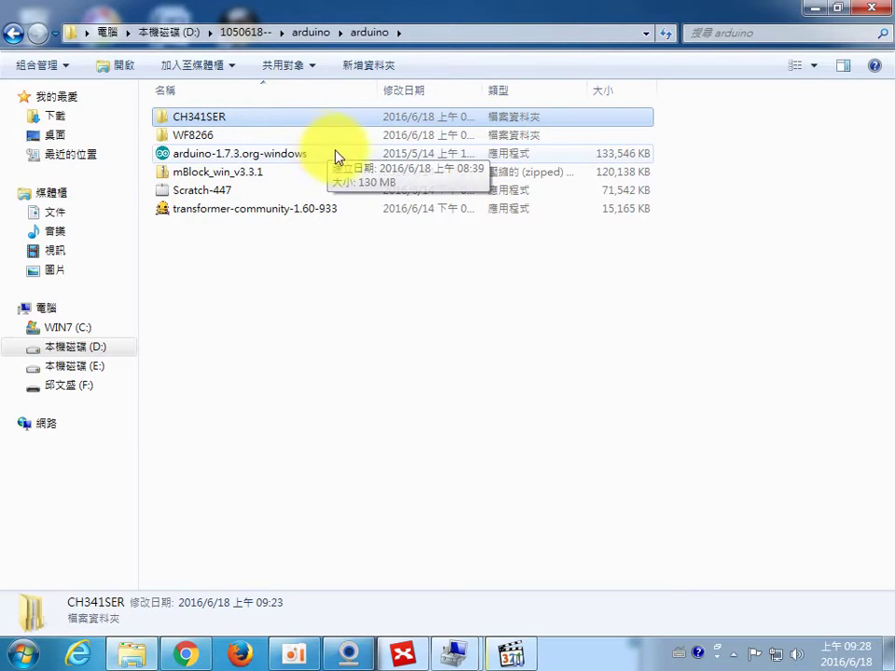
pyautogui.click(277, 299)
pyautogui.doubleClick(205, 154)
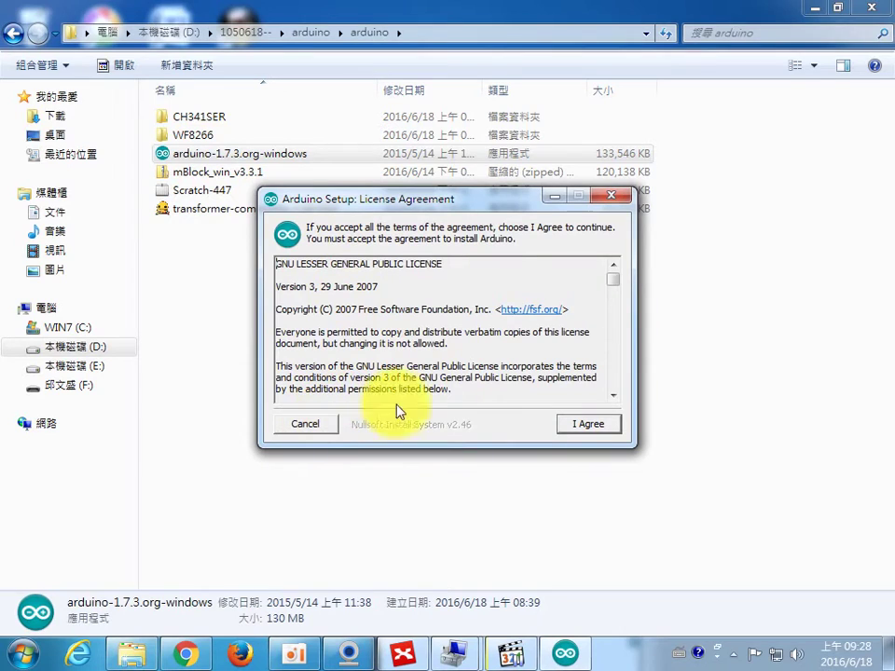
pyautogui.click(581, 426)
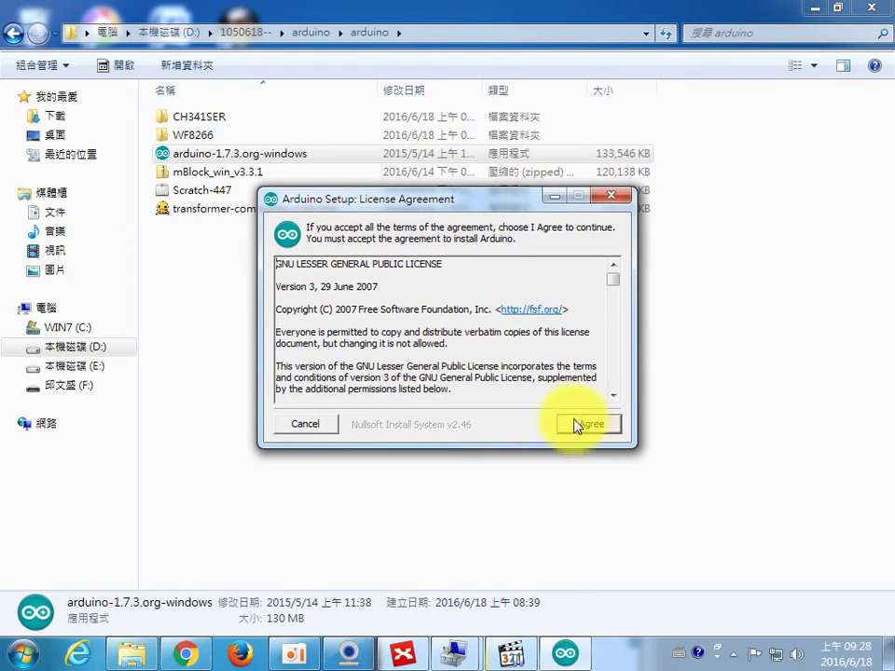
pyautogui.click(601, 427)
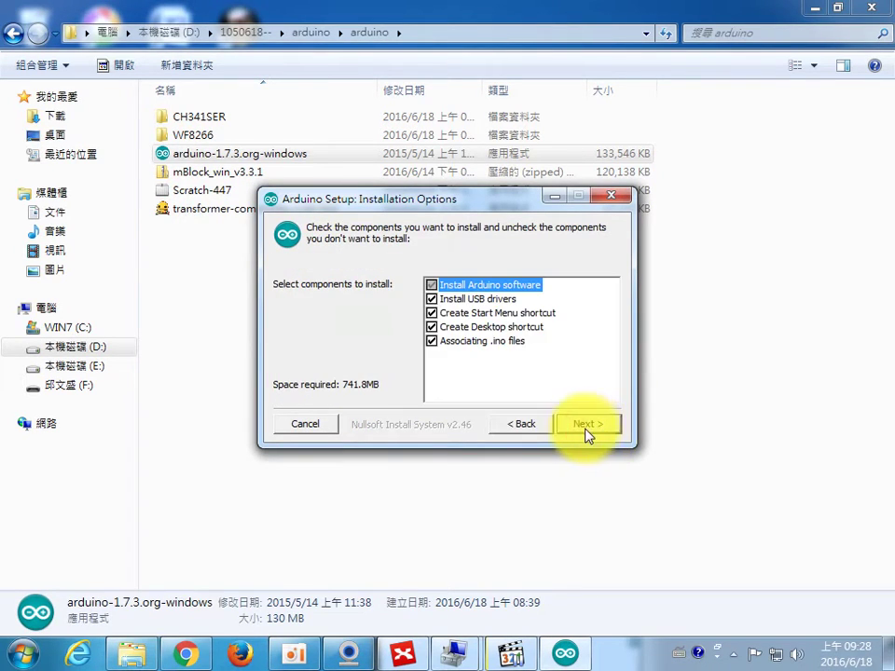
pyautogui.click(585, 424)
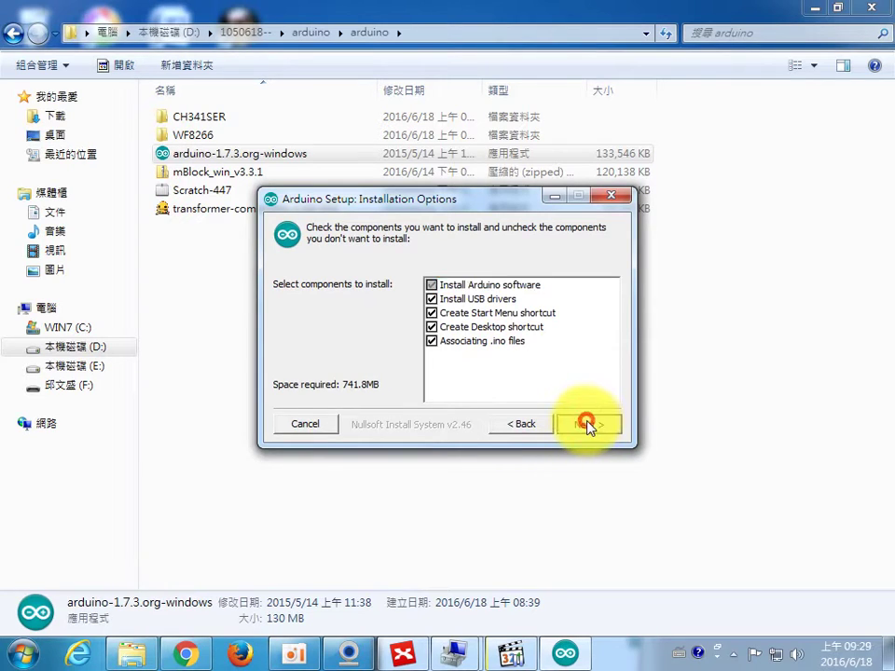
pyautogui.click(589, 429)
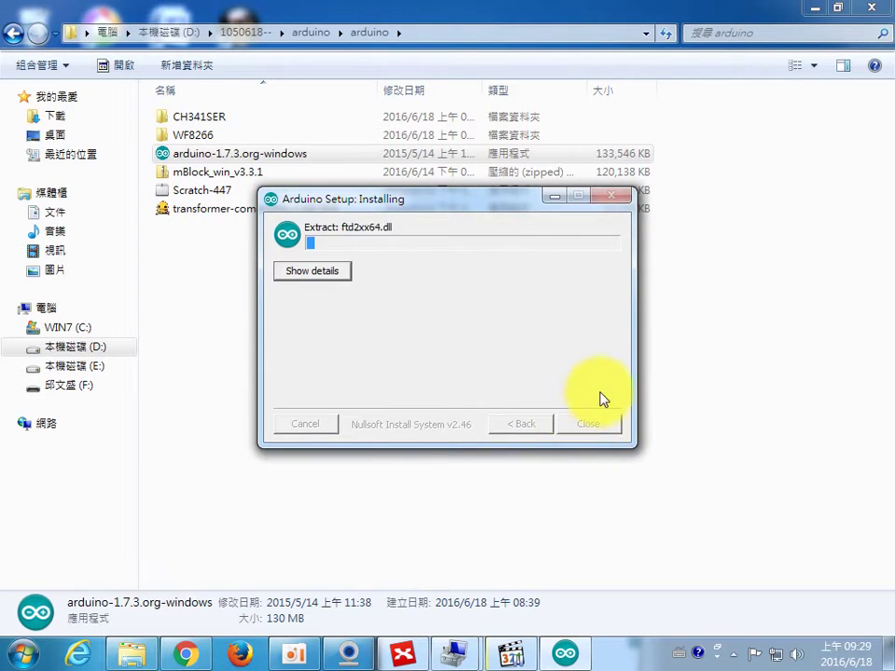
pyautogui.moveTo(447, 206); pyautogui.dragTo(222, 277)
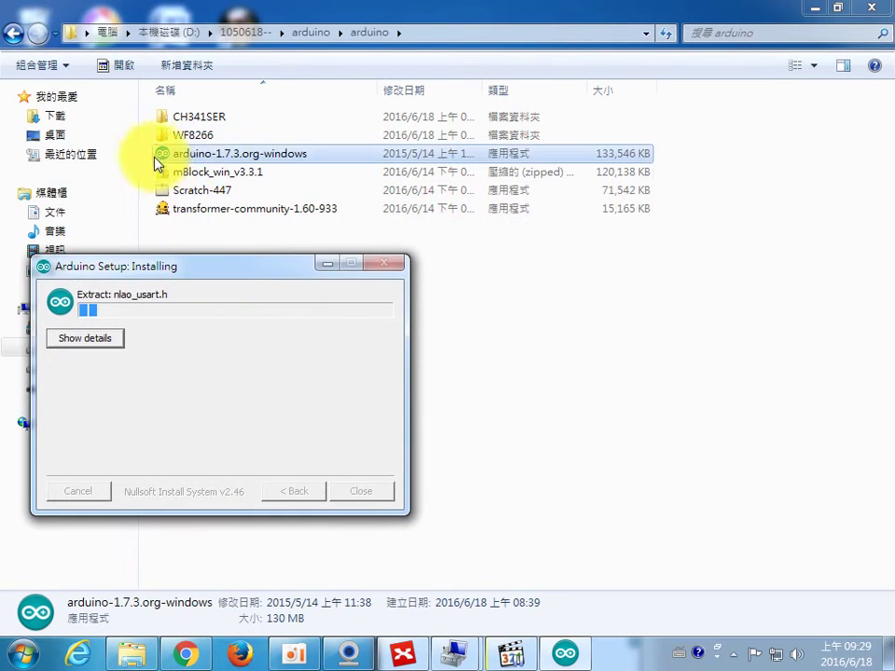
# Install the CH341SER.INF driver using SETUP from the nested CH341SER folder, and close the driver installer
pyautogui.click(198, 119)
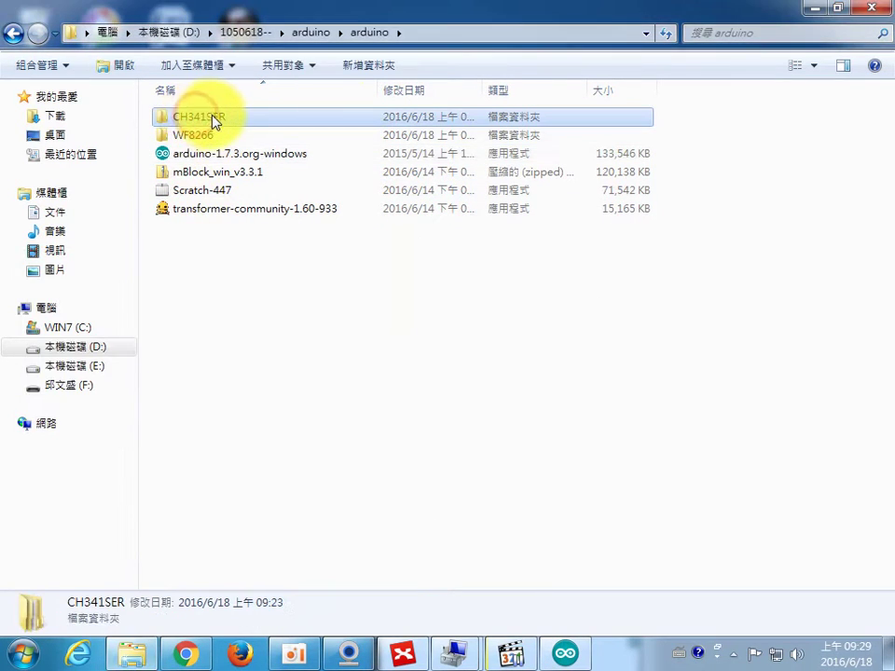
pyautogui.doubleClick(197, 119)
pyautogui.doubleClick(198, 118)
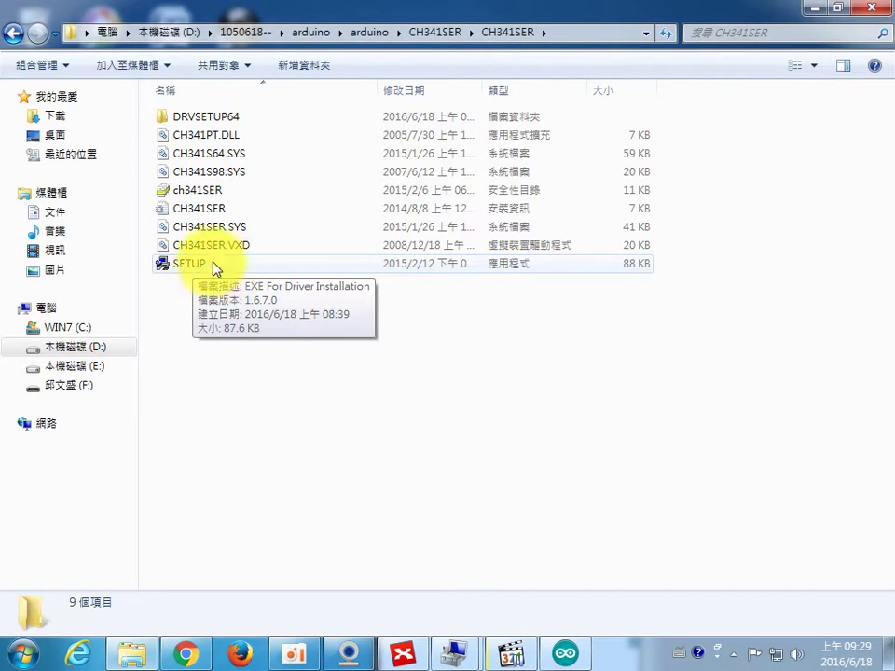
pyautogui.doubleClick(199, 269)
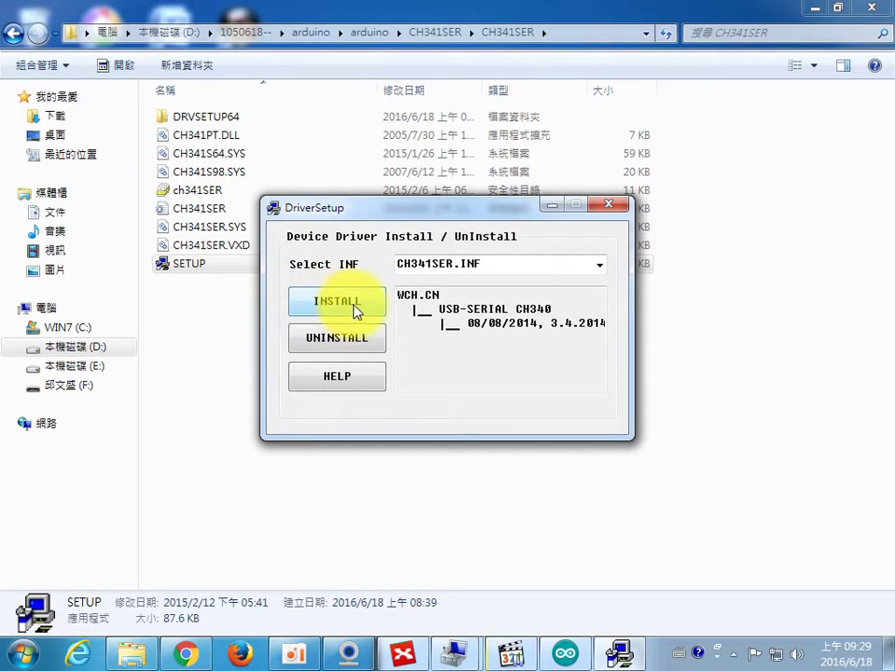
pyautogui.click(343, 305)
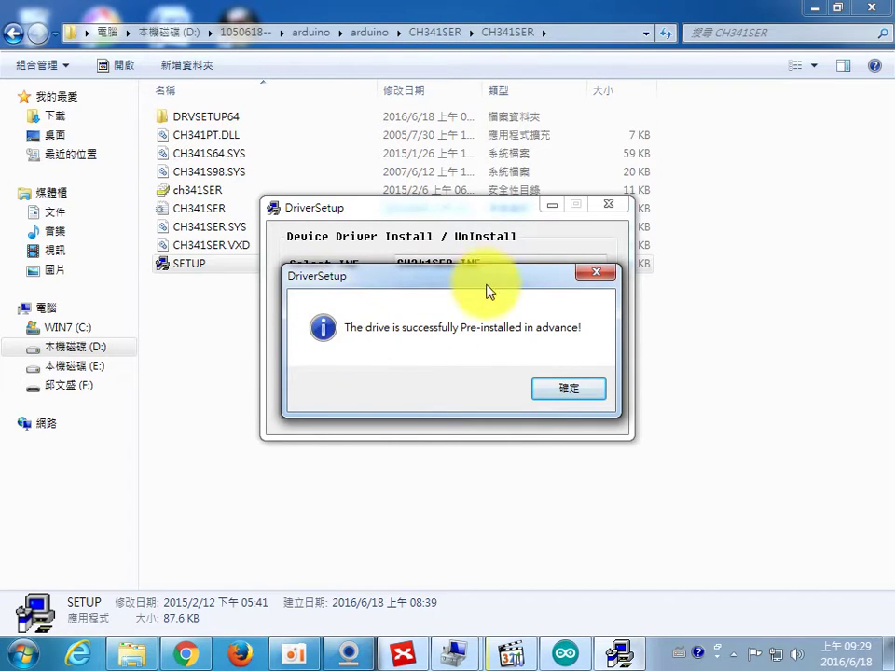
pyautogui.click(561, 390)
pyautogui.click(608, 204)
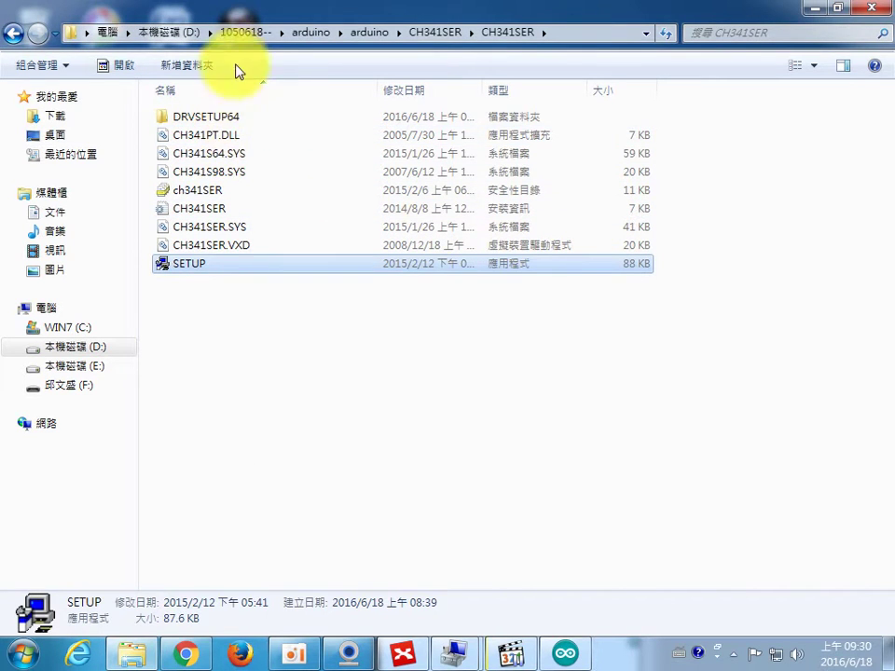
pyautogui.click(247, 32)
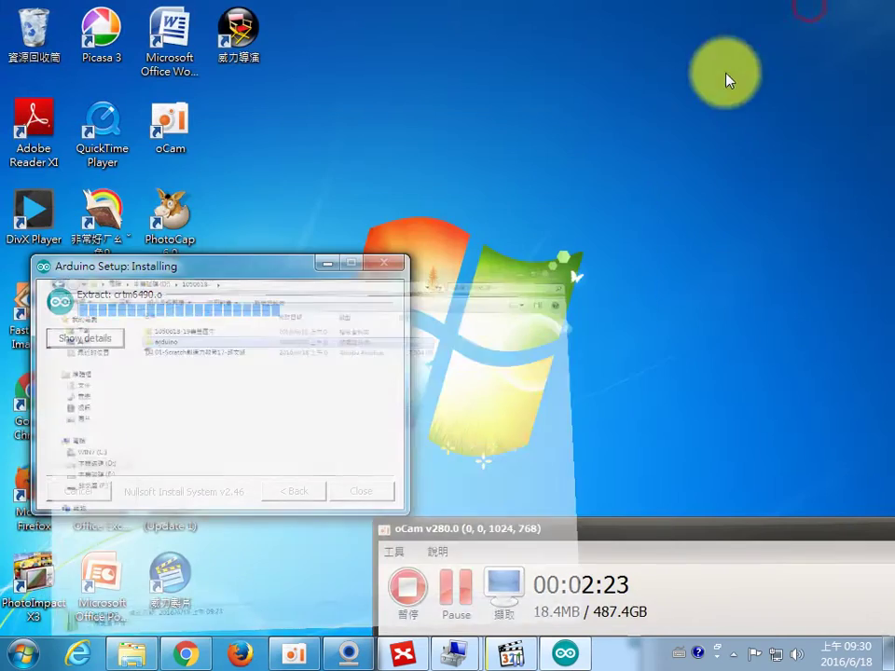
pyautogui.moveTo(275, 267); pyautogui.dragTo(549, 28)
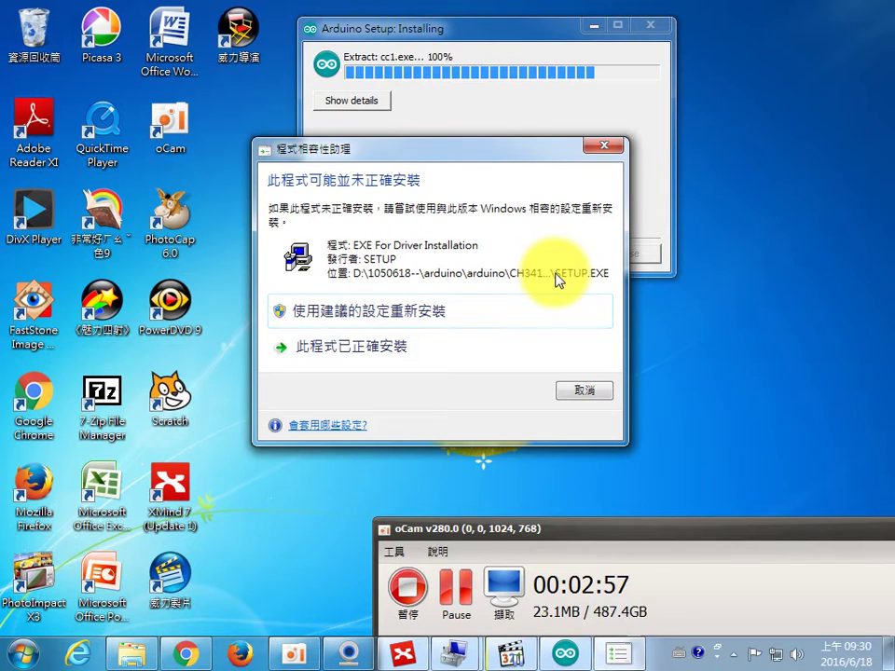
# Copy the 1050618 folder on drive D to the clipboard
pyautogui.click(129, 652)
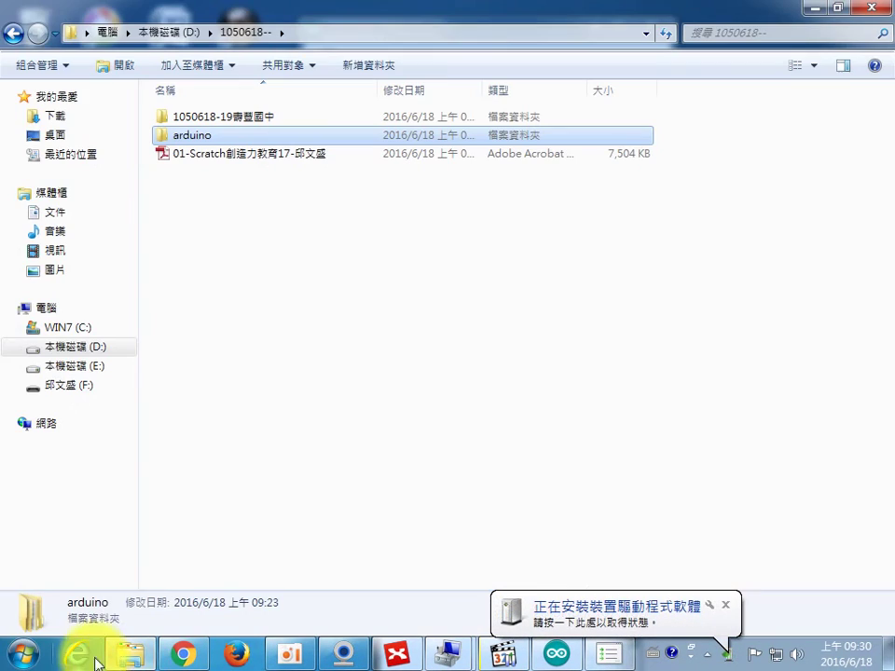
pyautogui.click(183, 35)
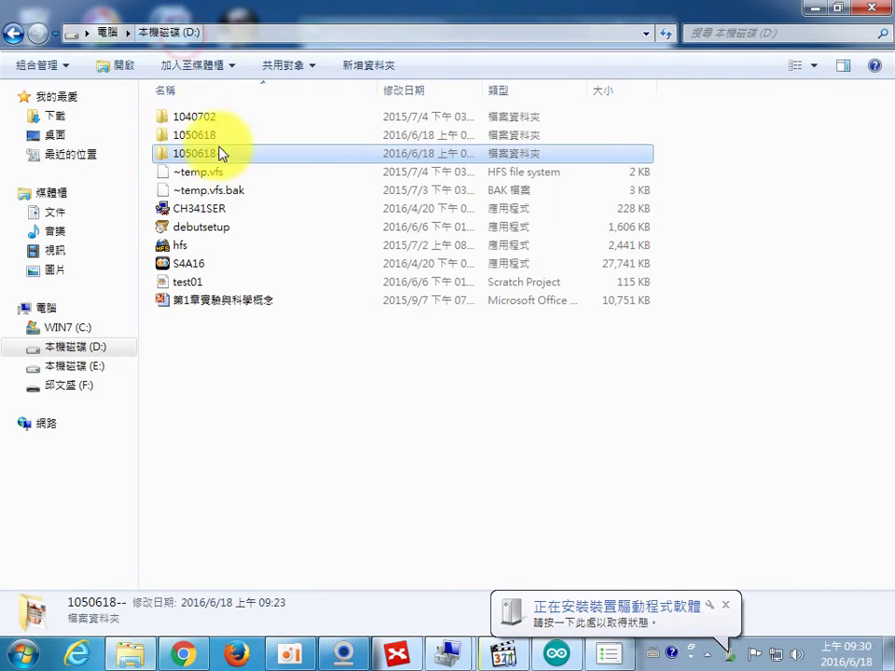
pyautogui.doubleClick(210, 152)
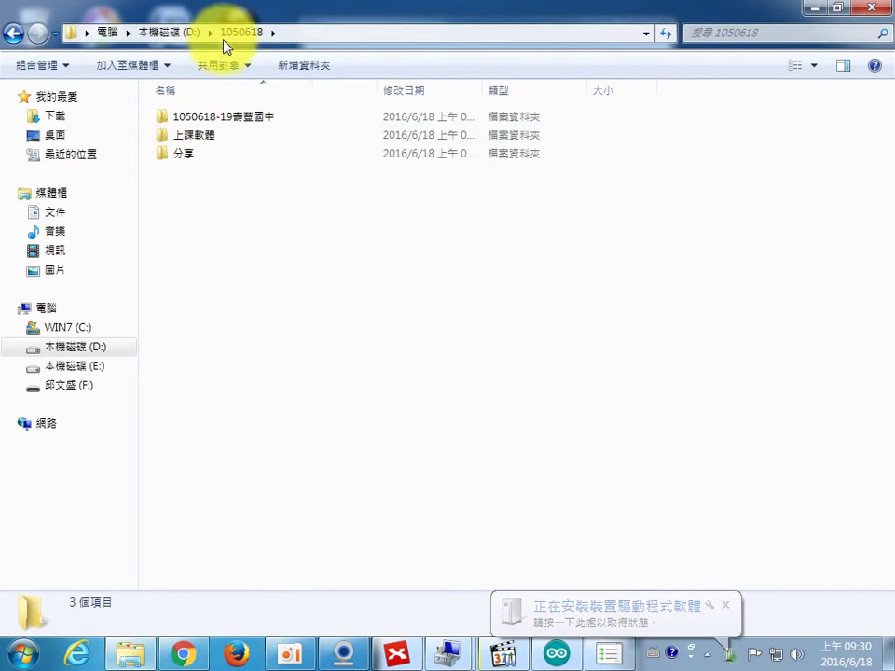
pyautogui.click(186, 34)
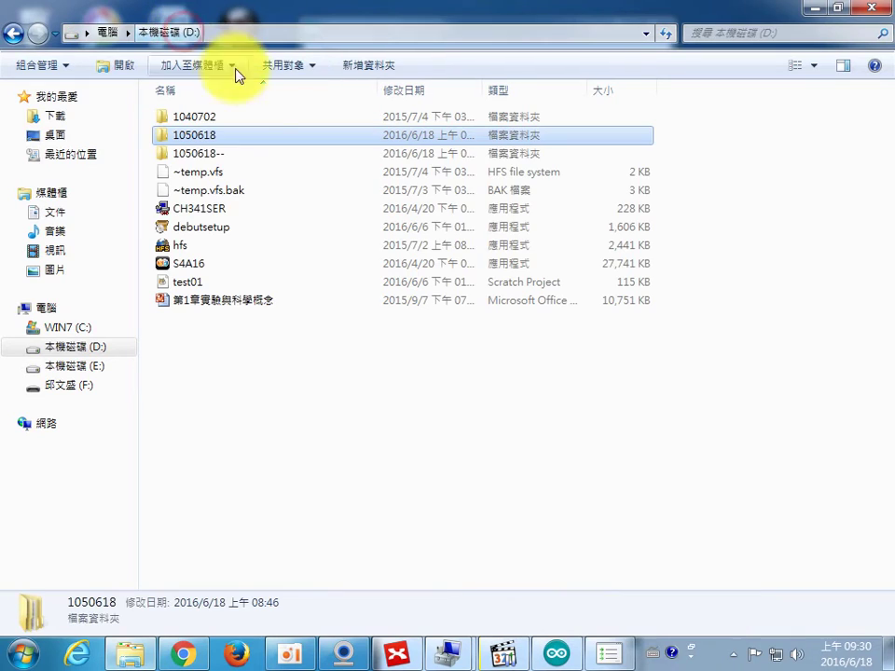
pyautogui.doubleClick(223, 136)
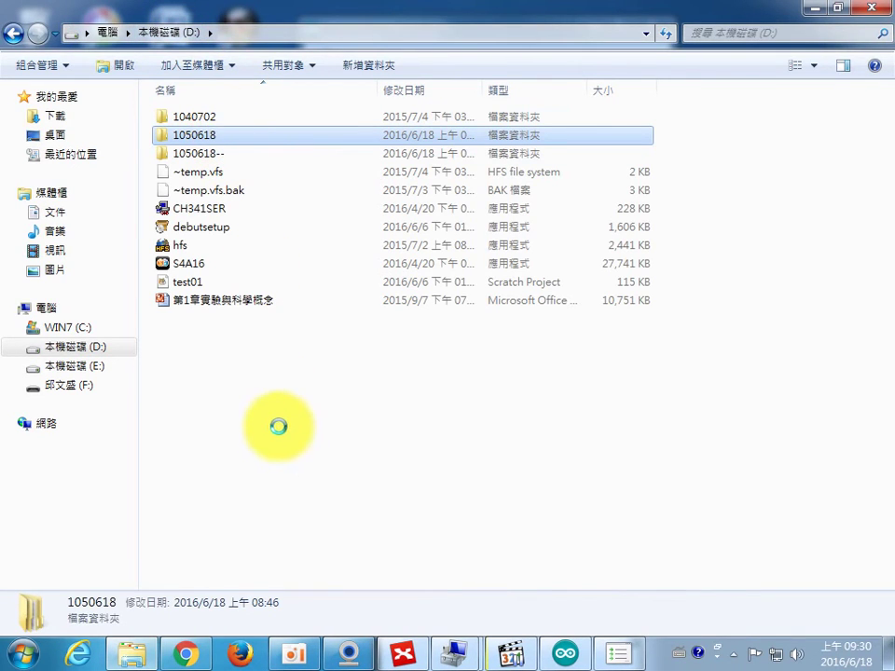
pyautogui.hotkey('shift', 'F10')
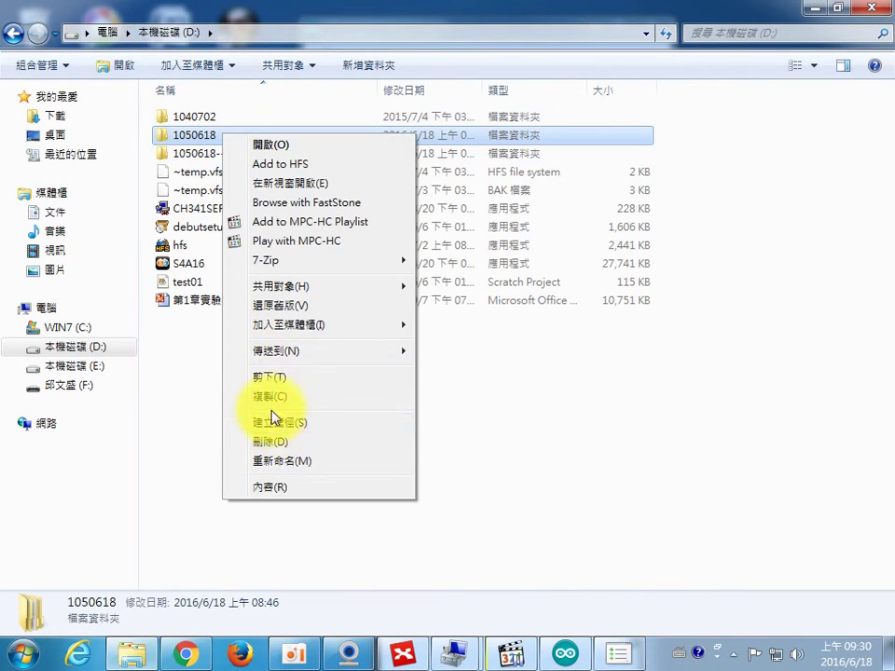
pyautogui.click(261, 398)
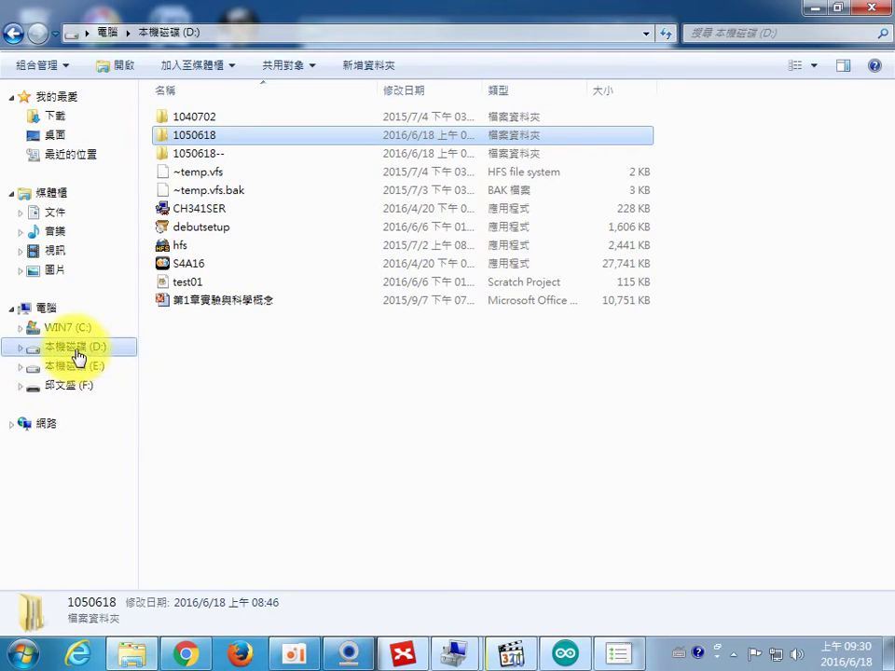
# Open the removable disk (G:) and paste the copied 1050618 folder into its root
pyautogui.click(49, 308)
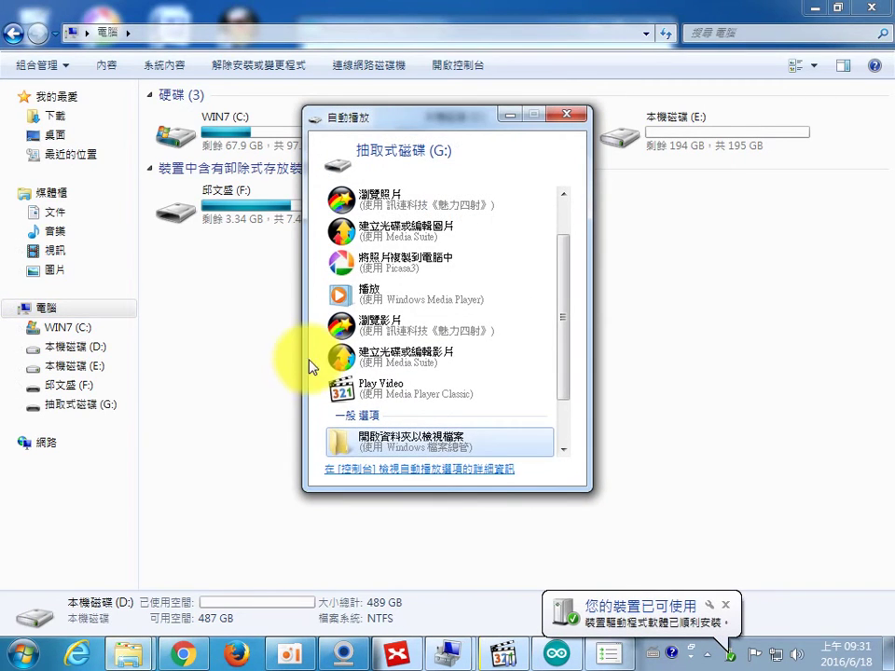
pyautogui.click(451, 451)
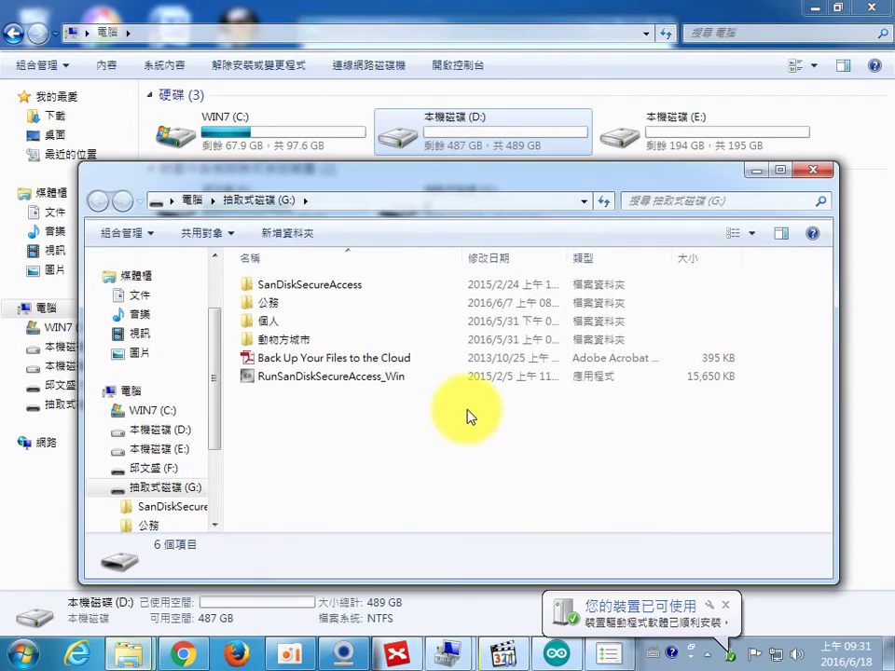
pyautogui.rightClick(402, 429)
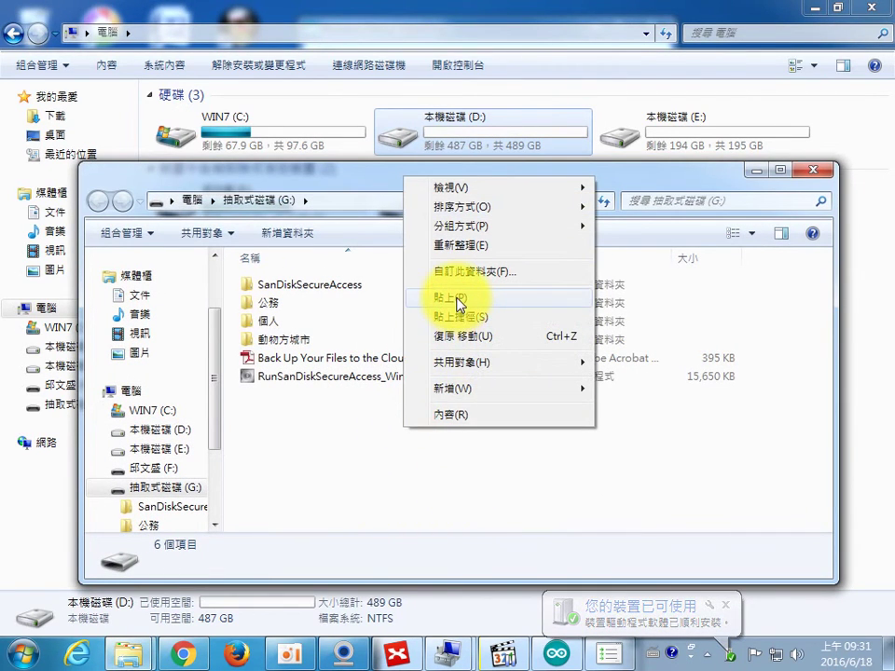
pyautogui.click(461, 305)
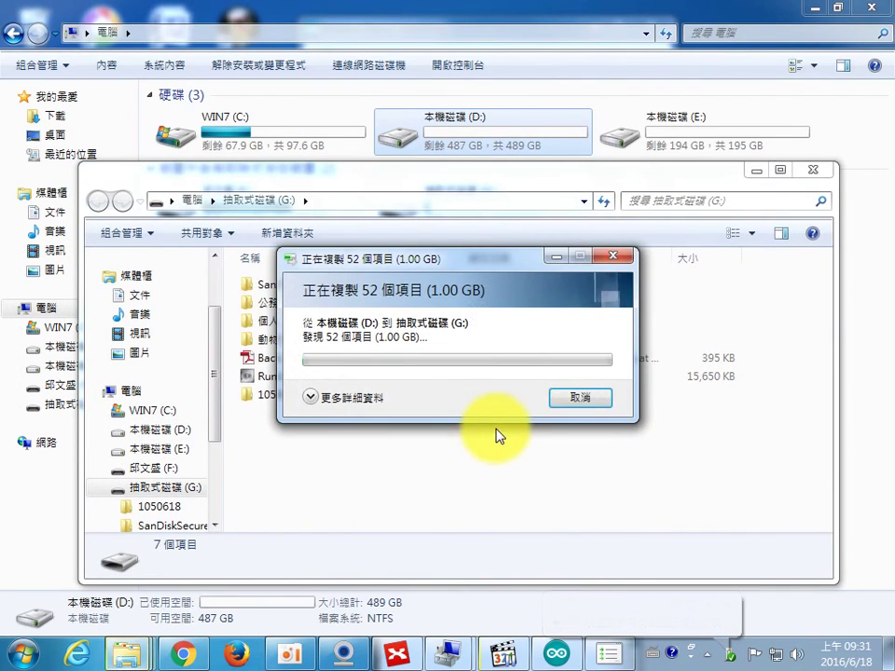
# Minimize the Computer window, set the screen resolution to 1280 × 1024, and keep the new display settings
pyautogui.click(815, 11)
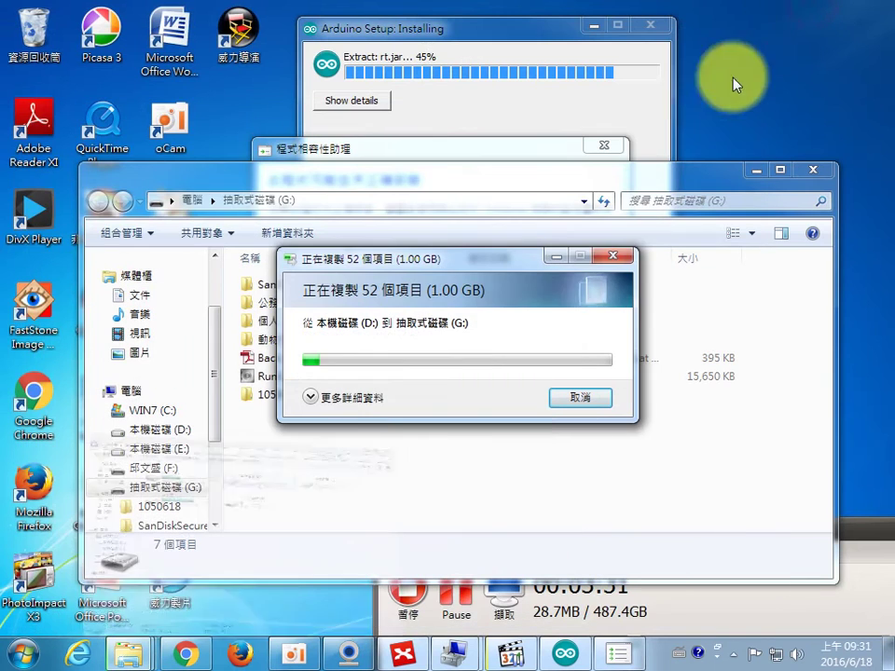
pyautogui.rightClick(723, 62)
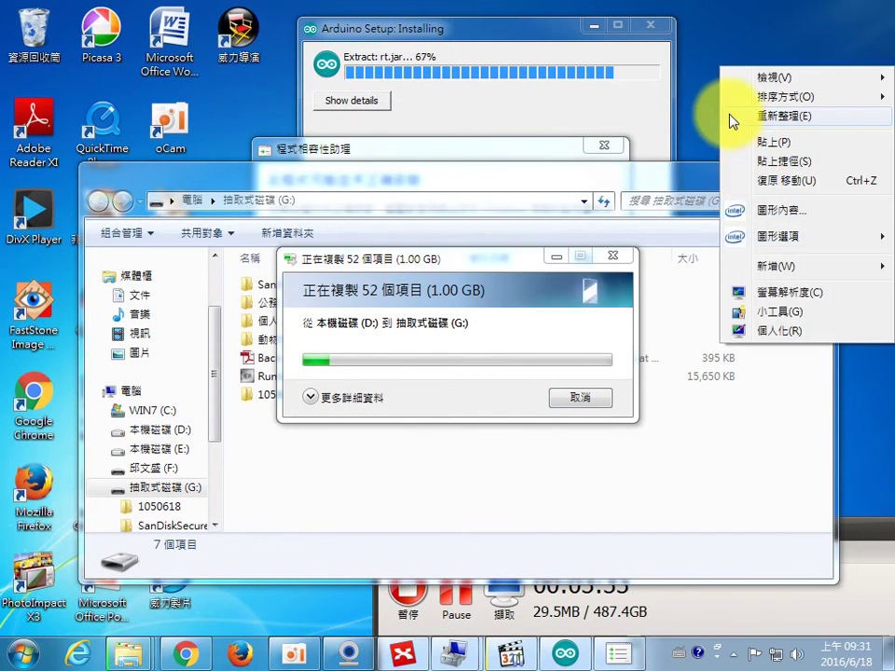
pyautogui.click(771, 289)
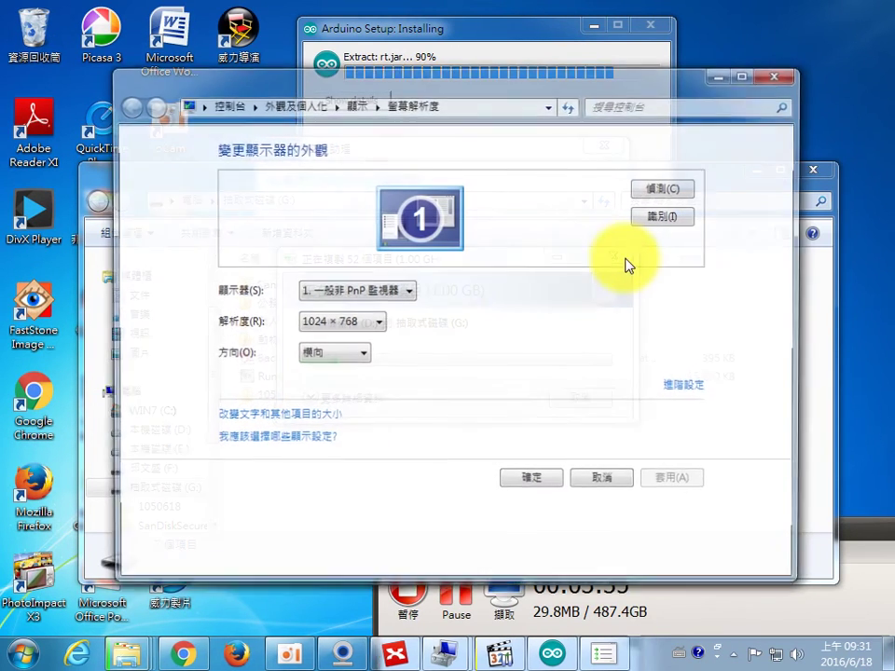
pyautogui.click(377, 323)
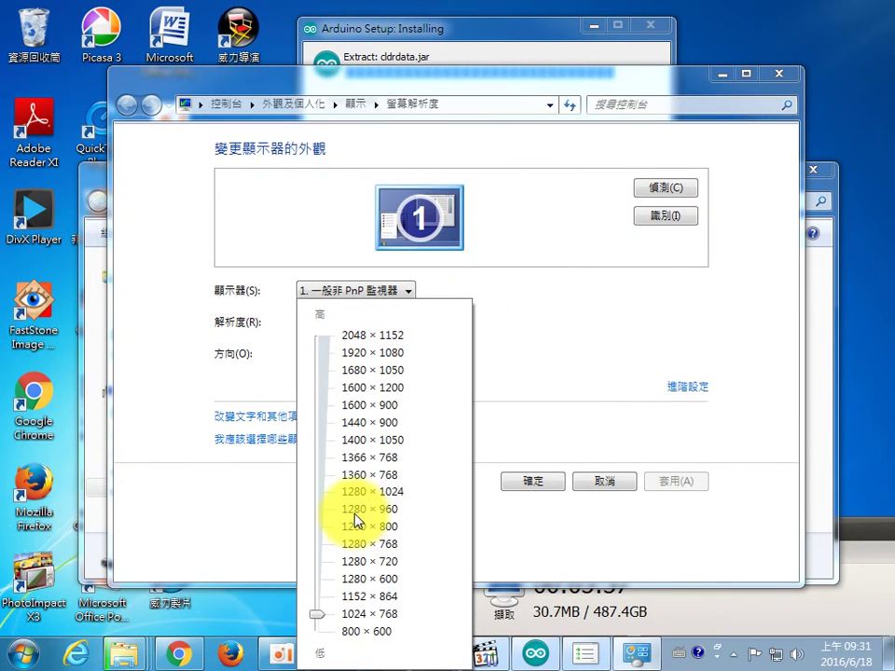
pyautogui.click(371, 491)
pyautogui.click(551, 366)
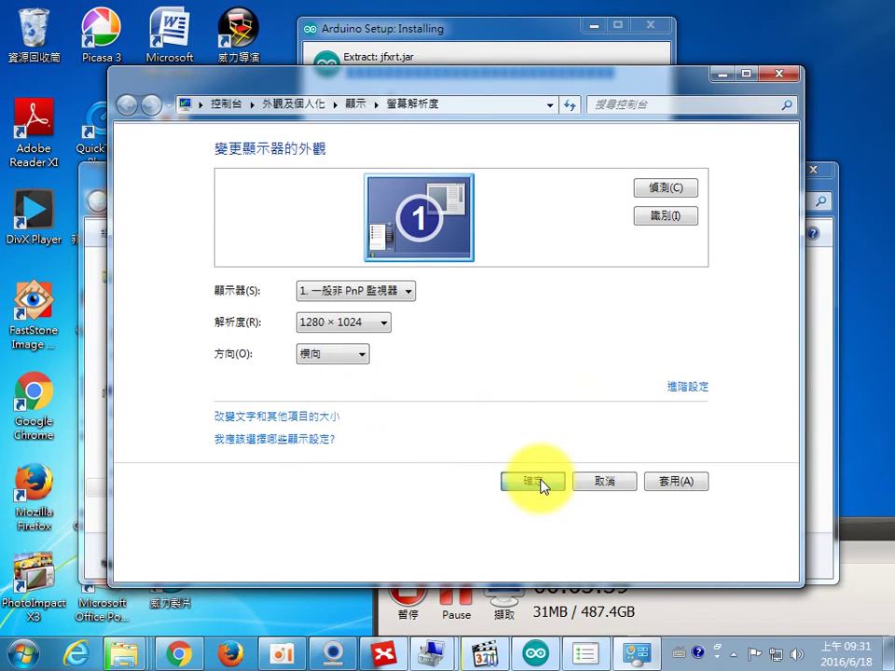
pyautogui.click(540, 483)
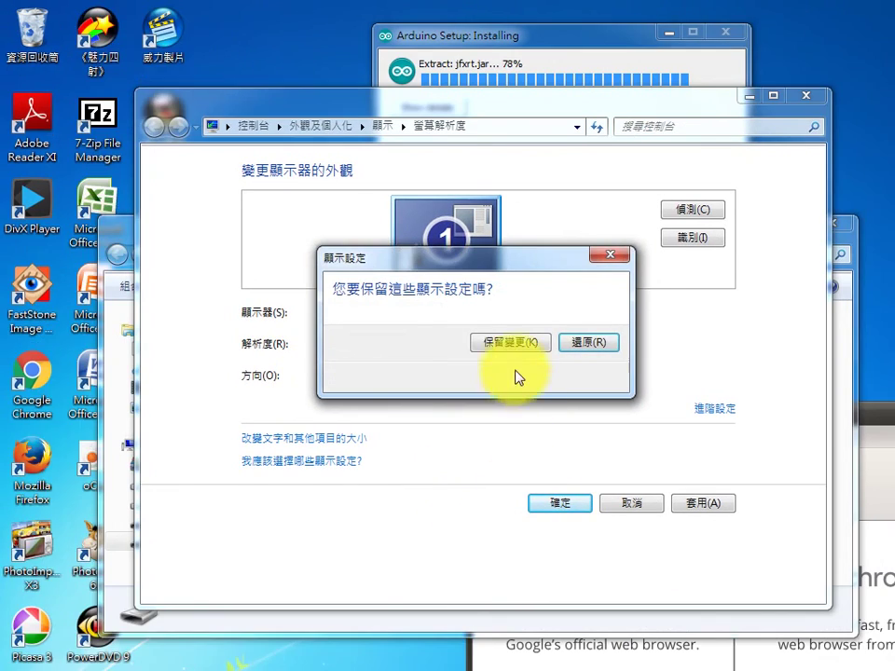
pyautogui.click(510, 343)
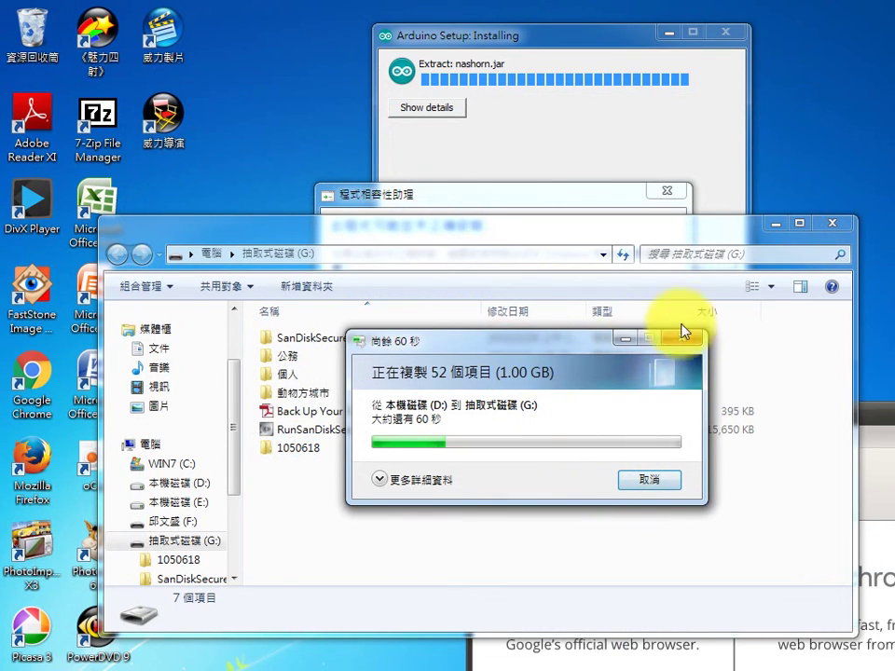
# Close the removable disk (G:) window and tell the Program Compatibility Assistant that the driver setup was installed correctly
pyautogui.click(831, 223)
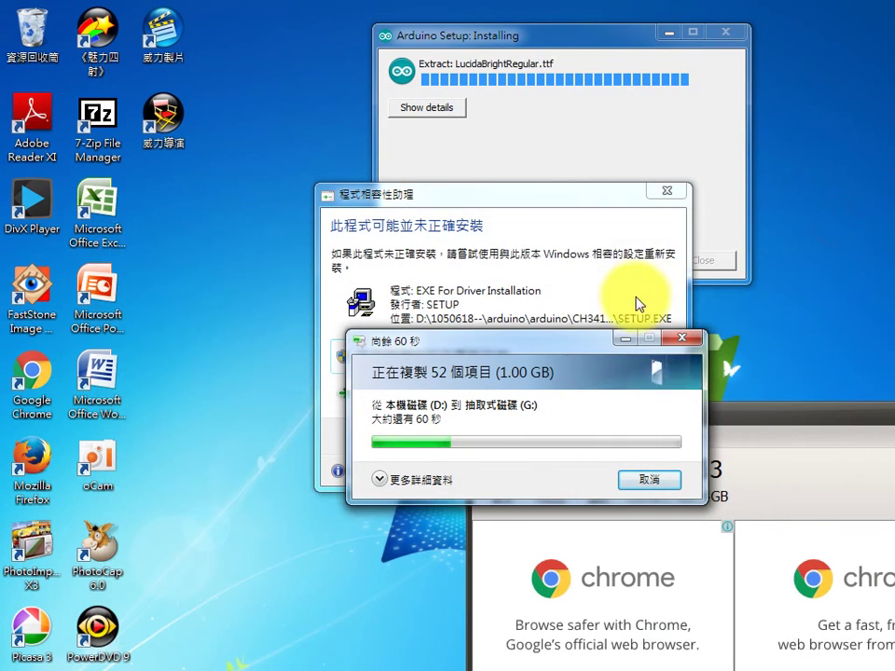
pyautogui.click(675, 196)
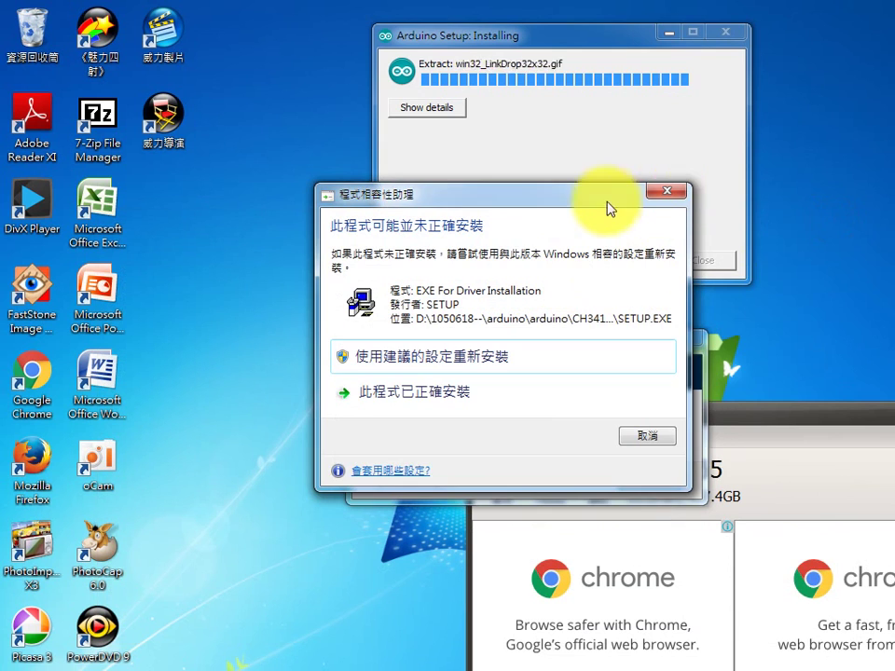
pyautogui.click(415, 391)
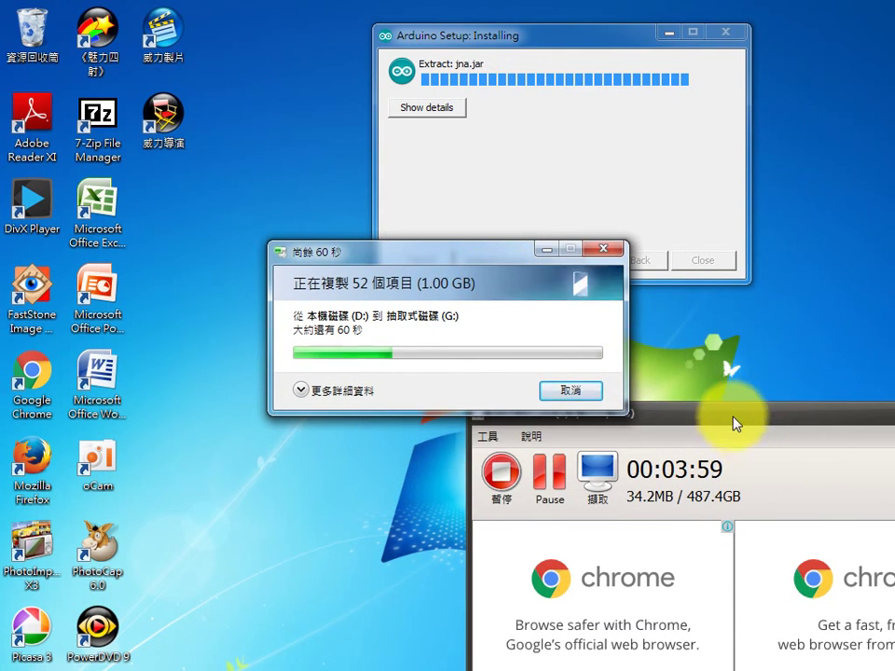
pyautogui.moveTo(732, 424); pyautogui.dragTo(777, 498)
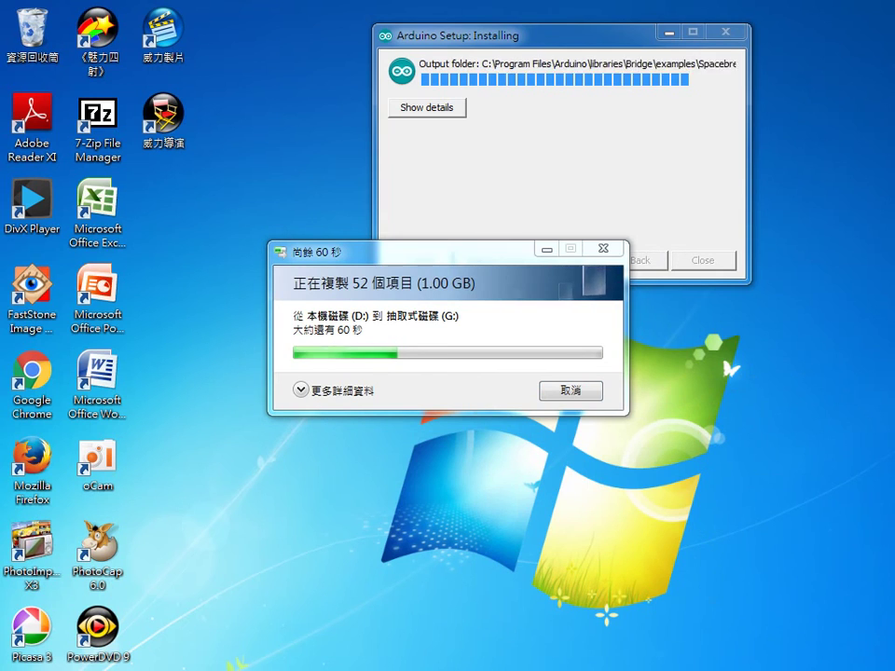